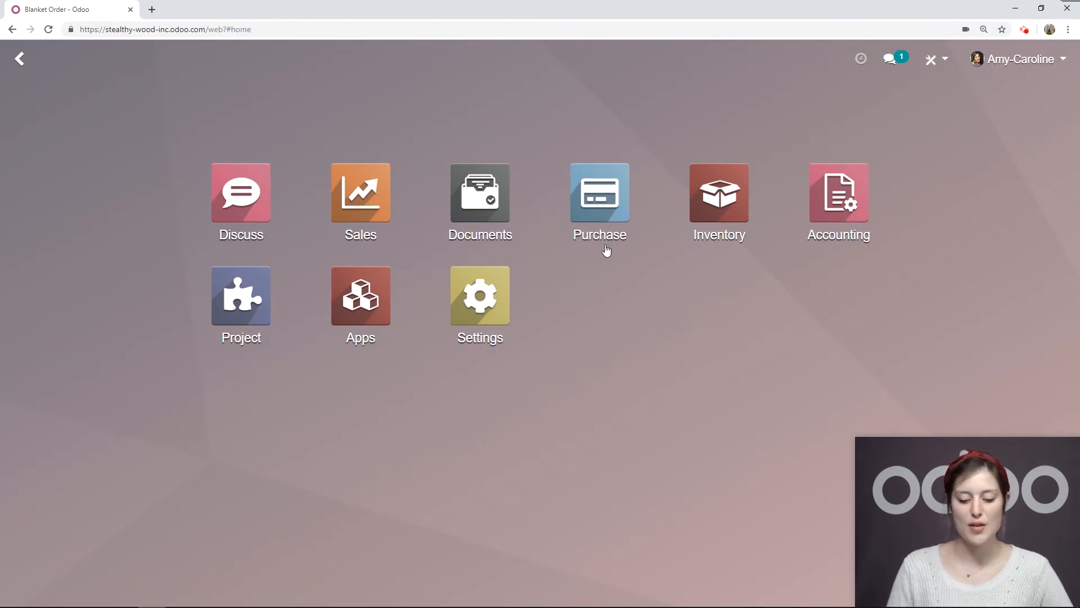
Open the Blanket Order purchase agreement type in the Purchase app for editing
click(601, 217)
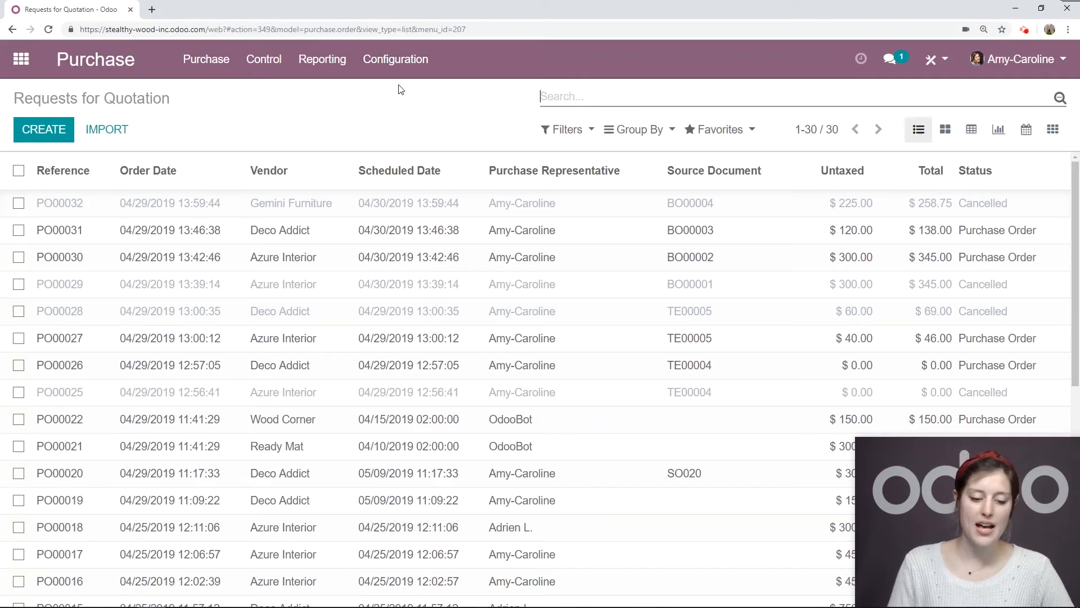
click(409, 68)
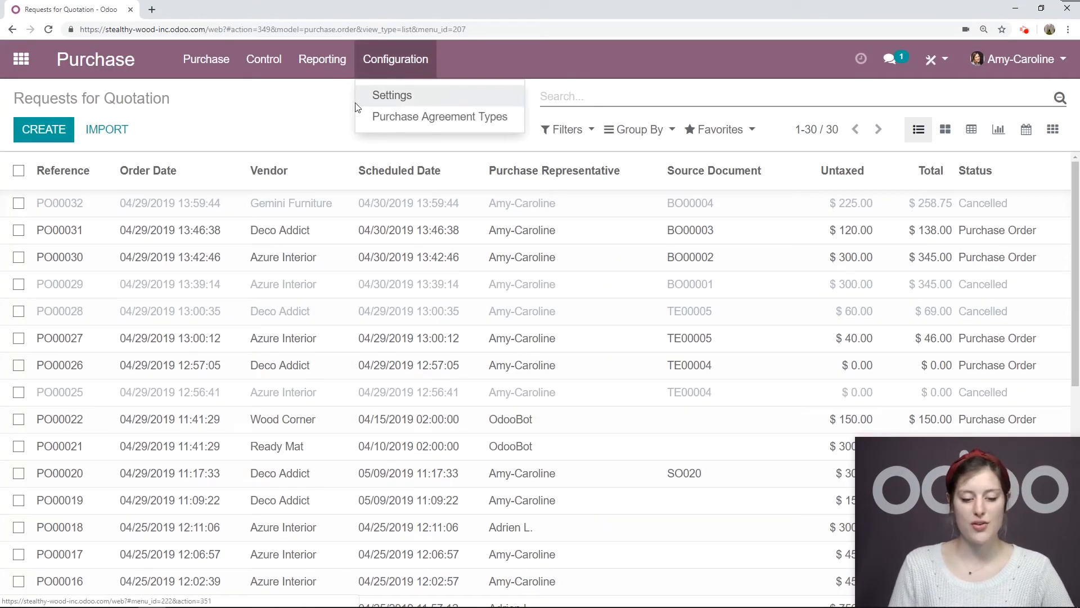
click(411, 121)
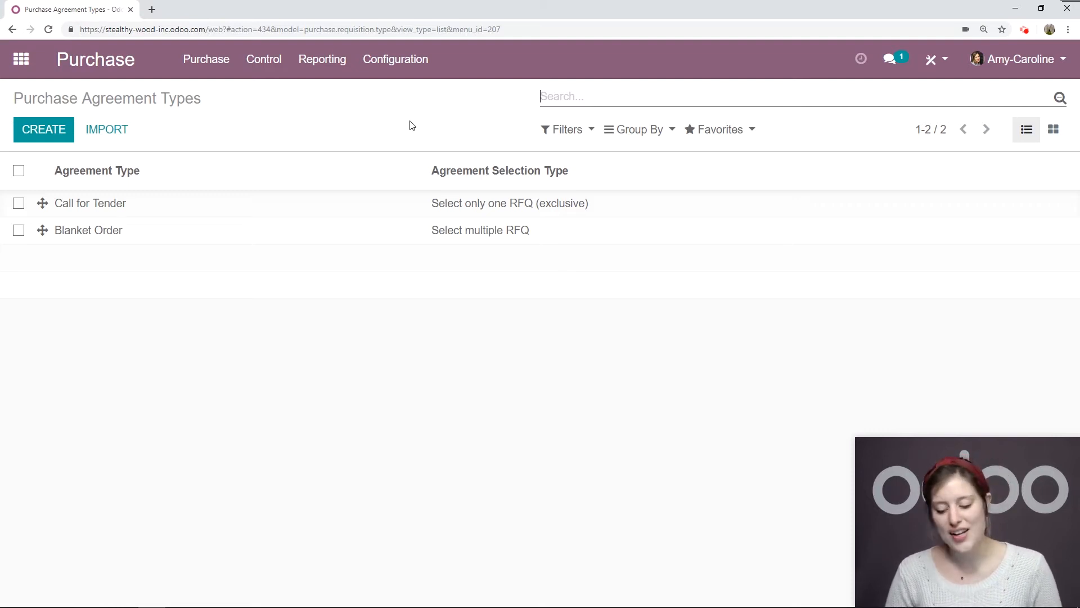
click(210, 239)
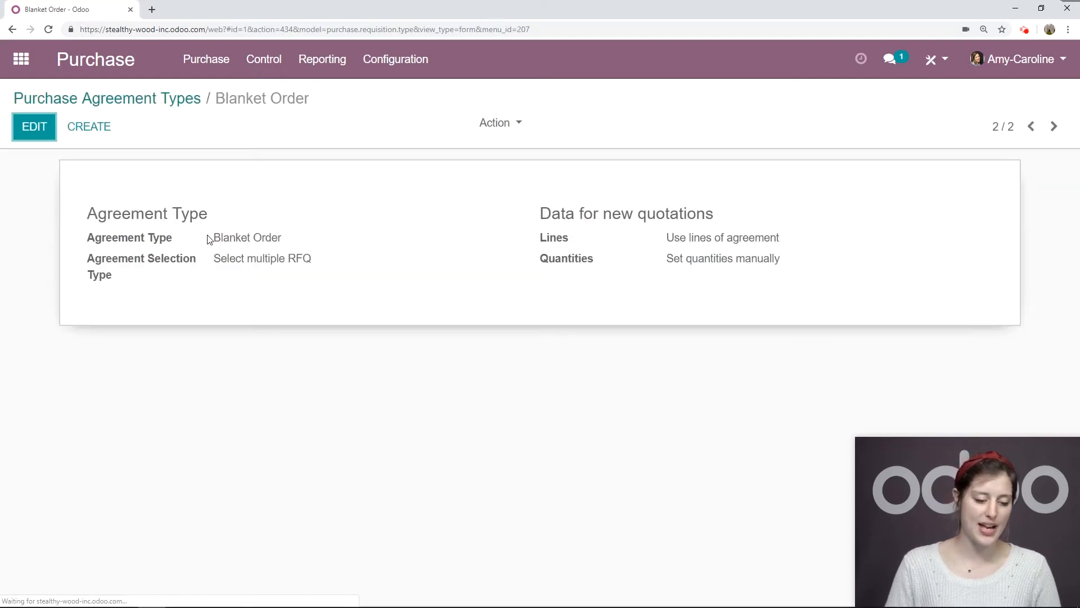
click(39, 127)
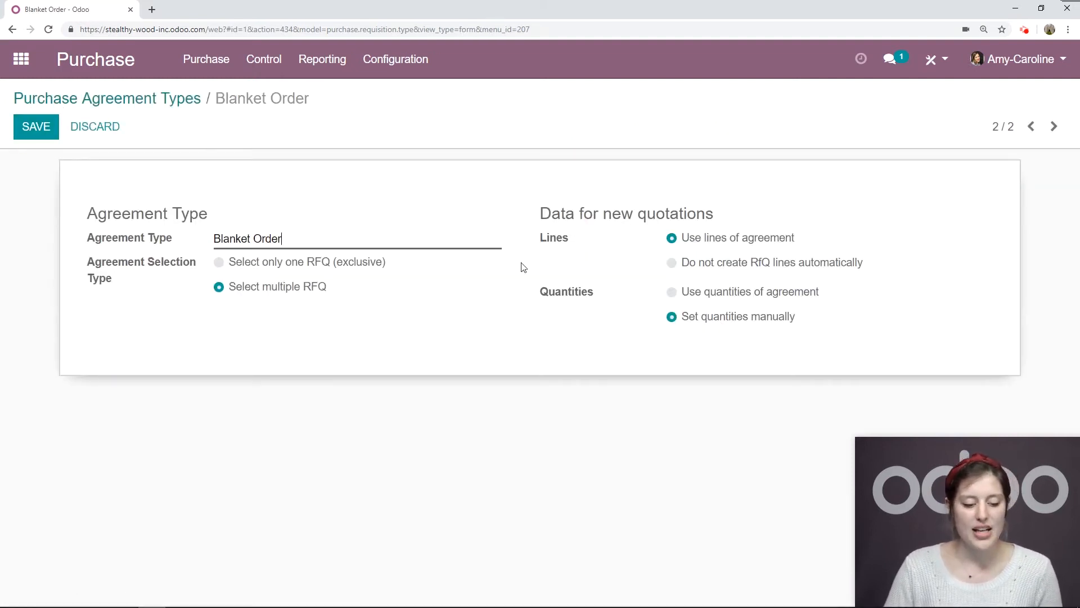
Review the Blanket Order type's name, line and quantity options, and save the record
drag(321, 244, 5, 253)
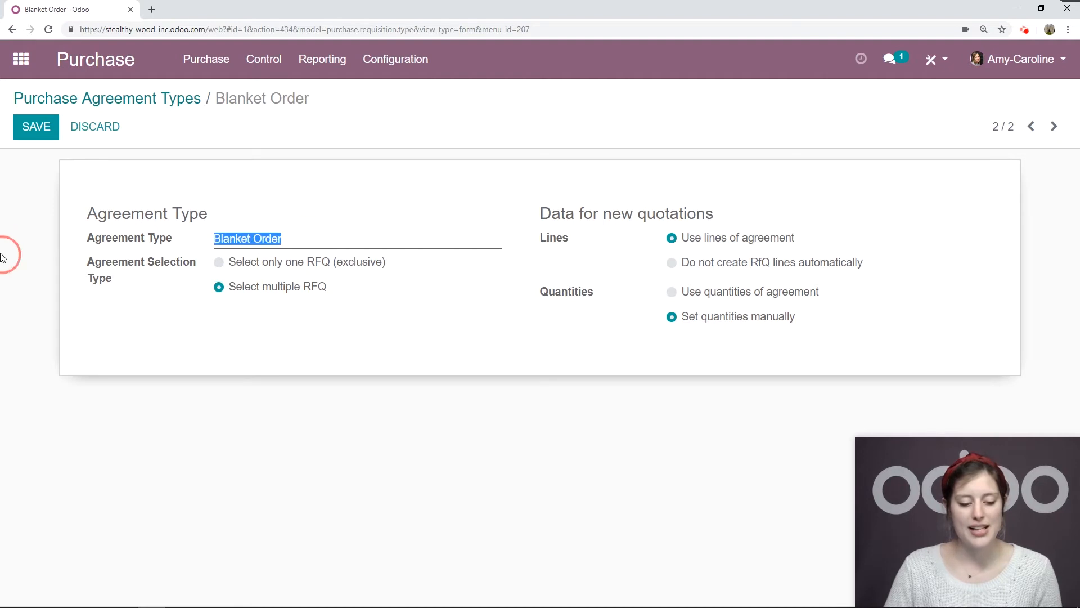
click(211, 323)
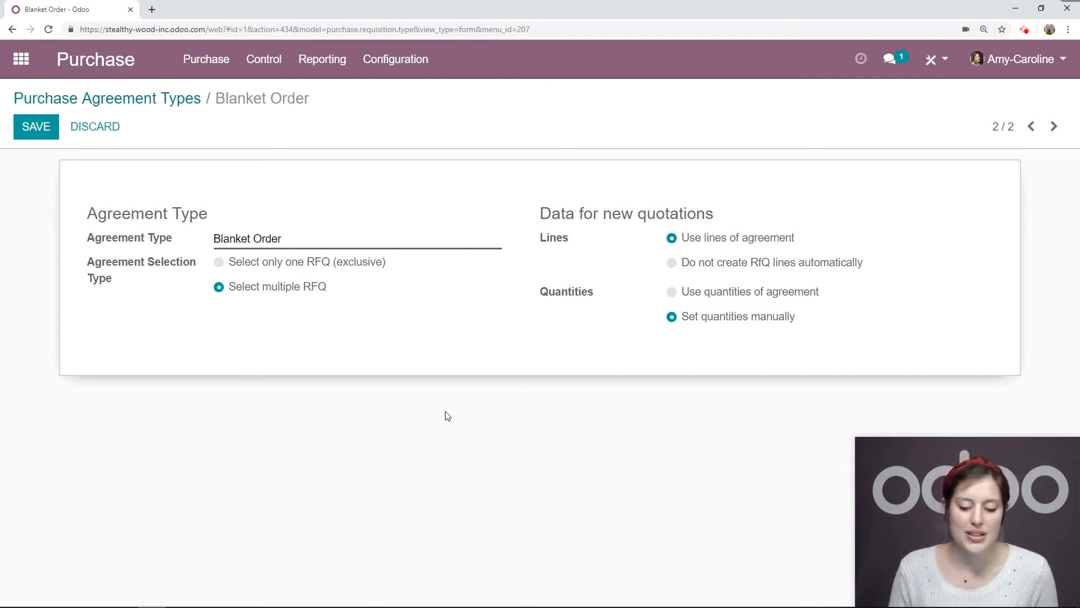
drag(810, 245, 692, 243)
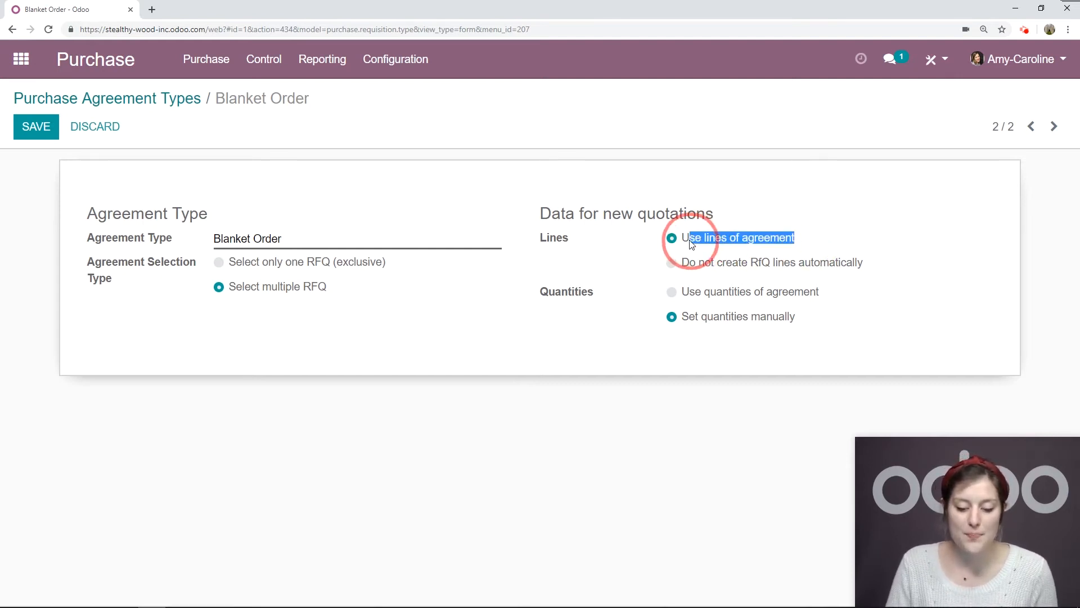
click(835, 240)
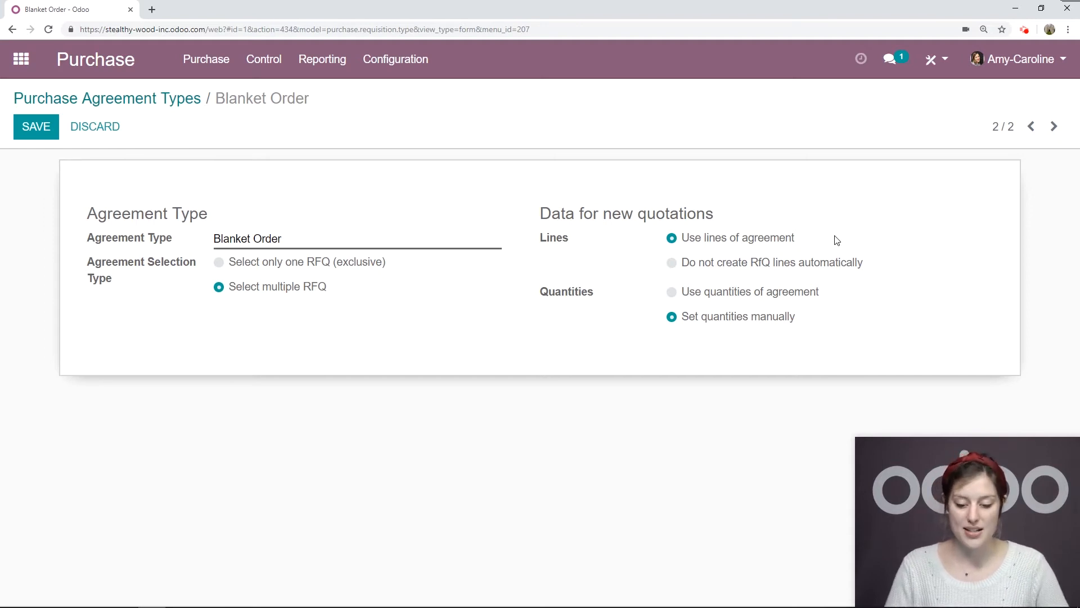
drag(805, 330, 682, 320)
click(706, 341)
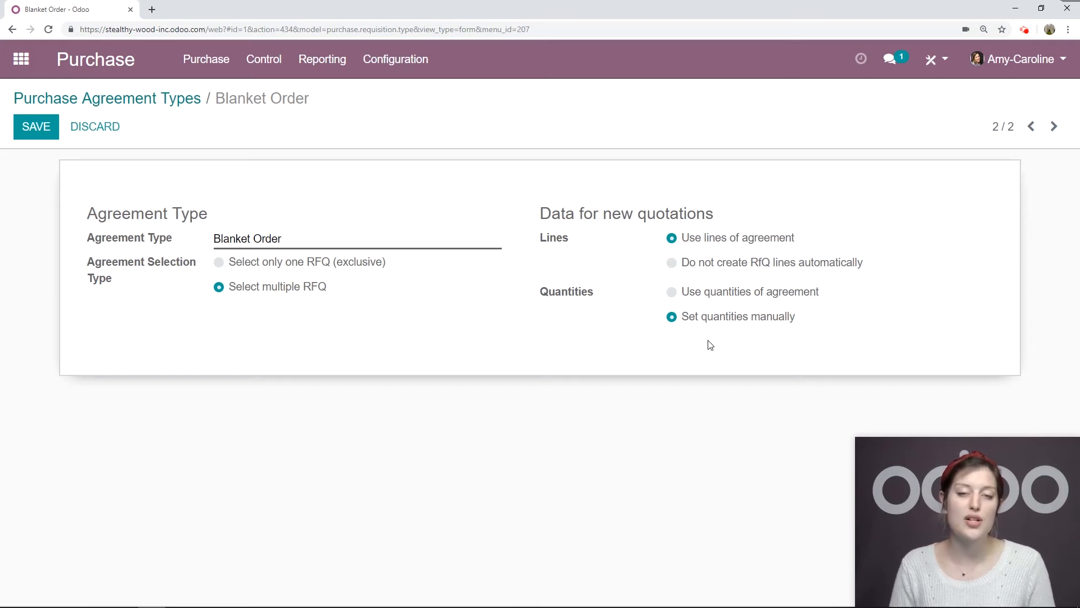
click(34, 135)
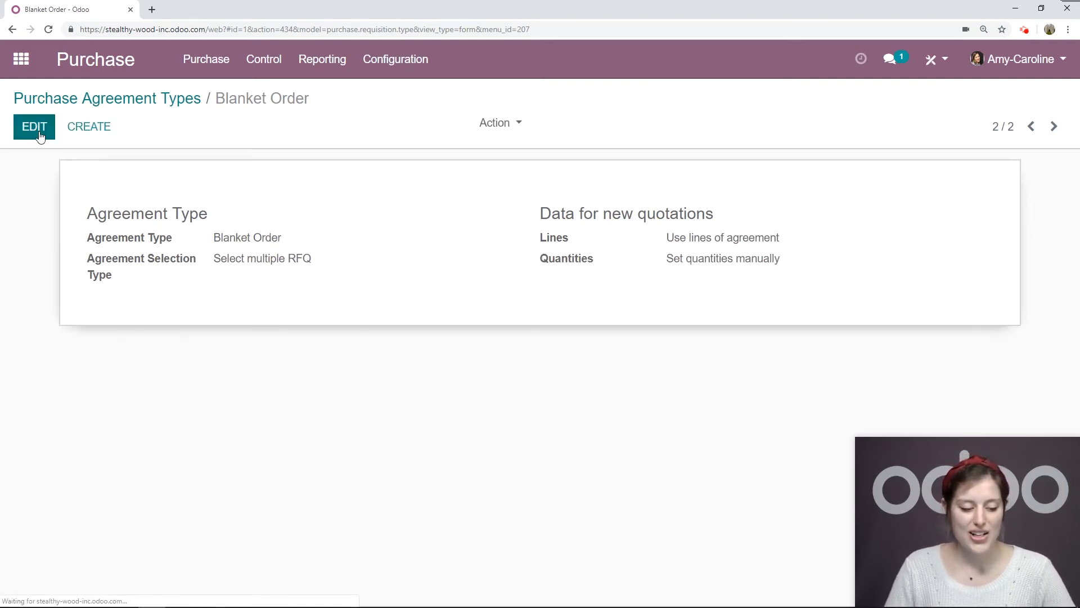
Create a new purchase agreement of type Blanket Order with Gemini Furniture as the vendor
click(185, 63)
click(223, 148)
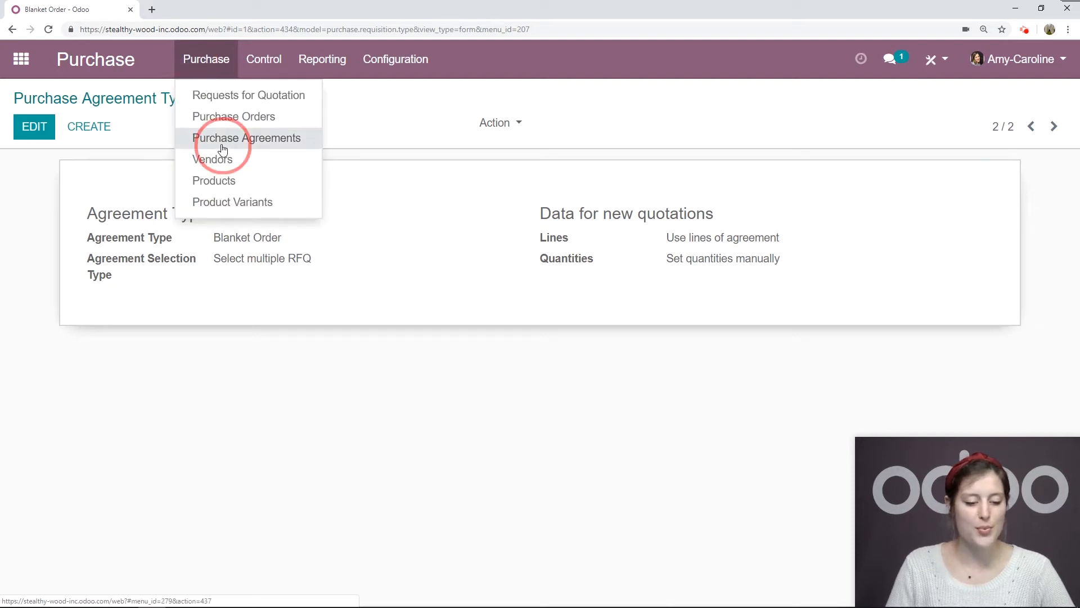
click(63, 128)
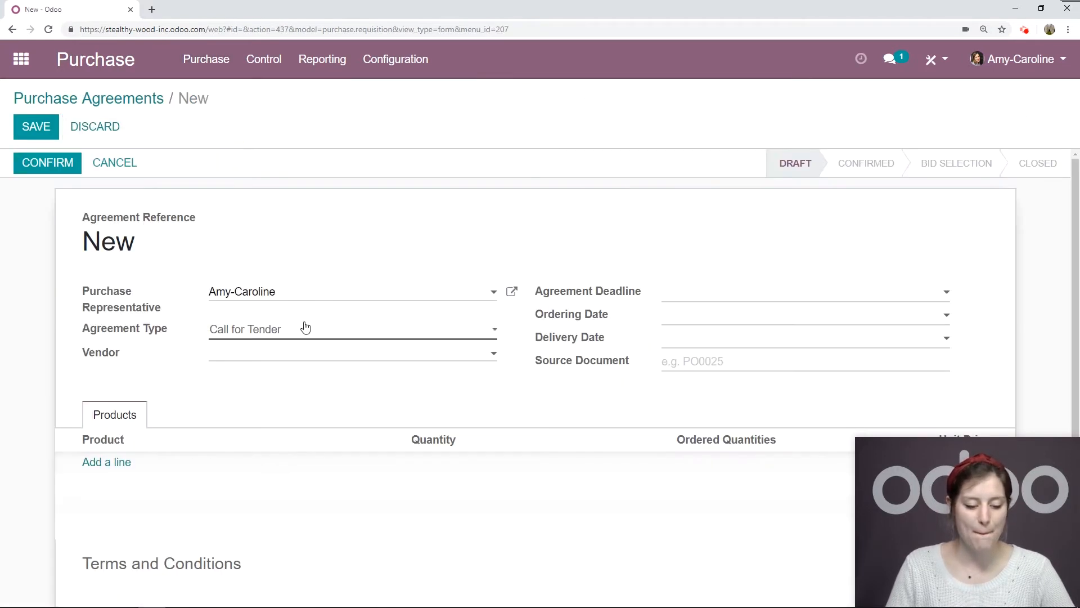
scroll(306, 328, down, 1)
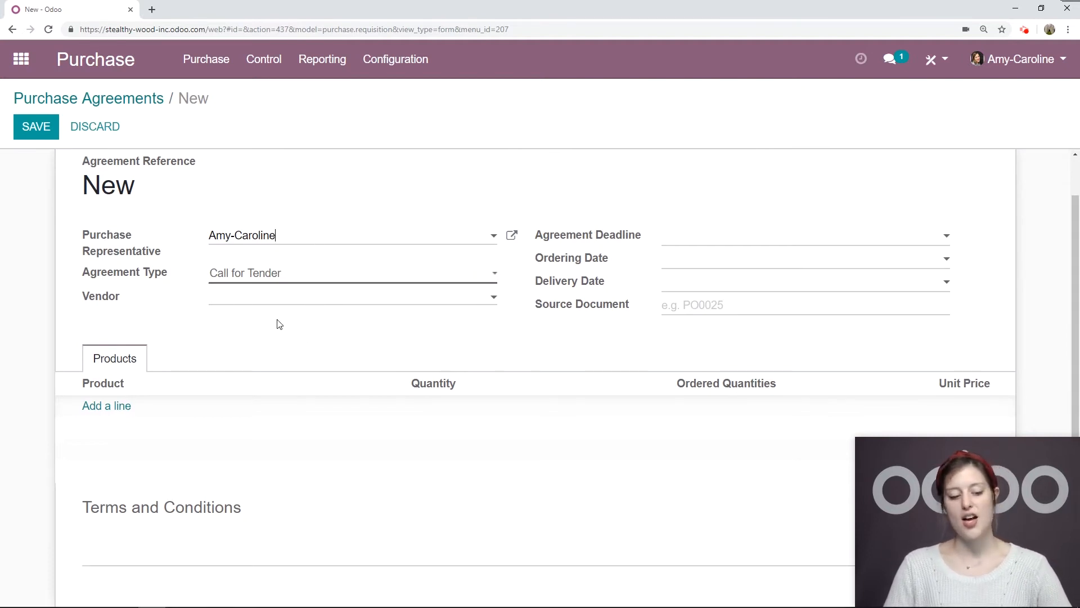
click(292, 273)
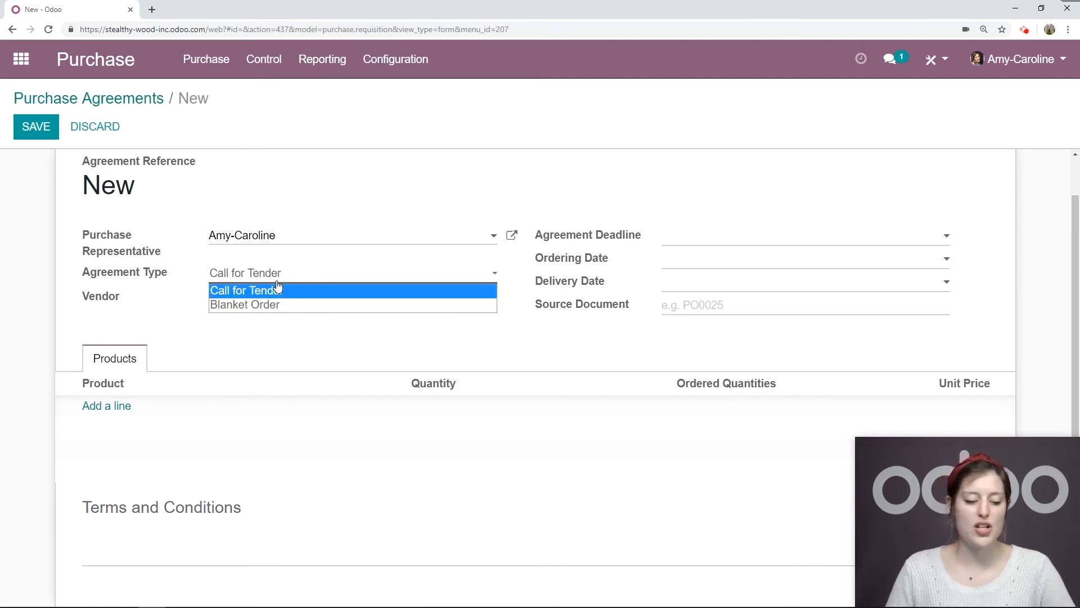
click(274, 311)
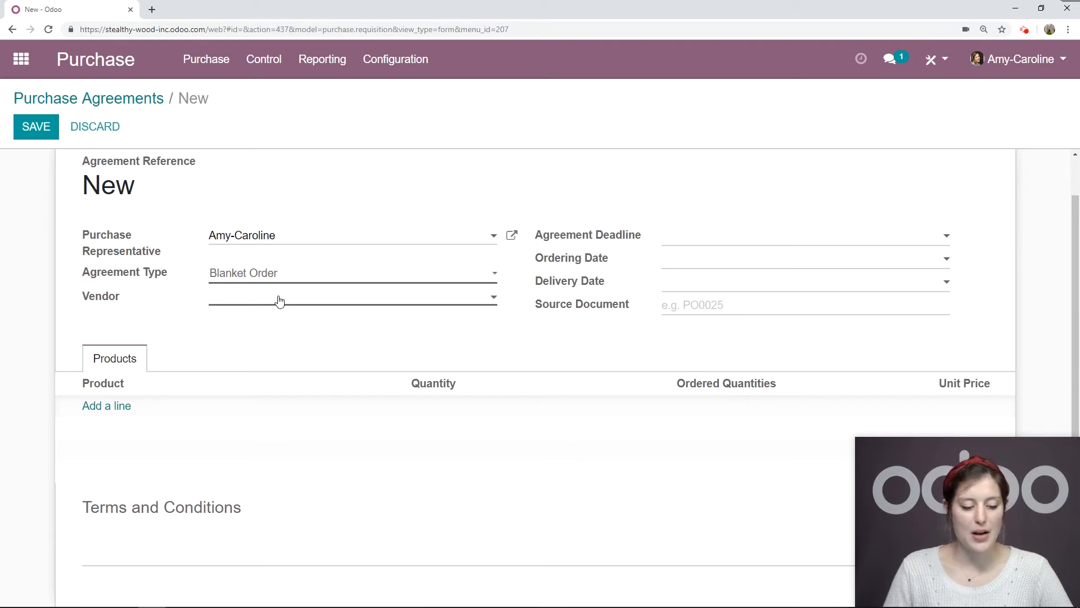
click(279, 302)
text(ge)
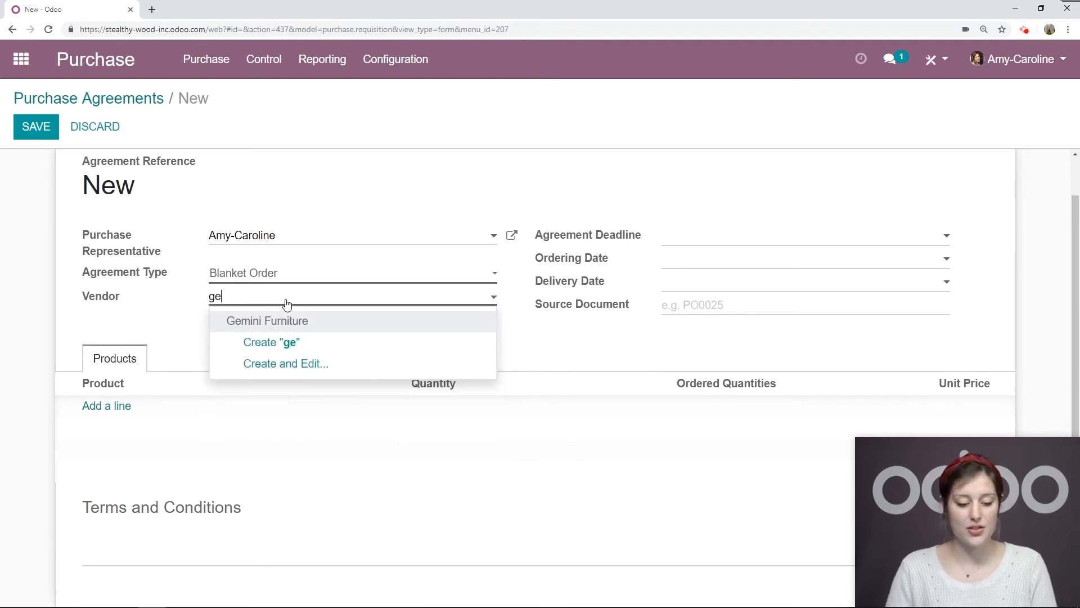
click(288, 324)
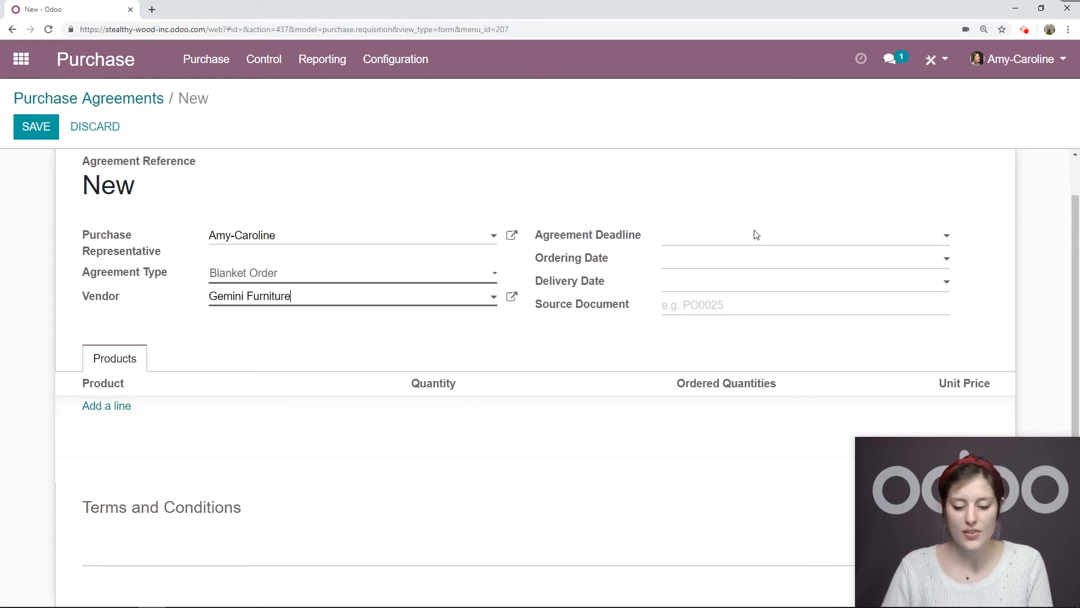
Set the agreement deadline to 05/29/2019
click(687, 243)
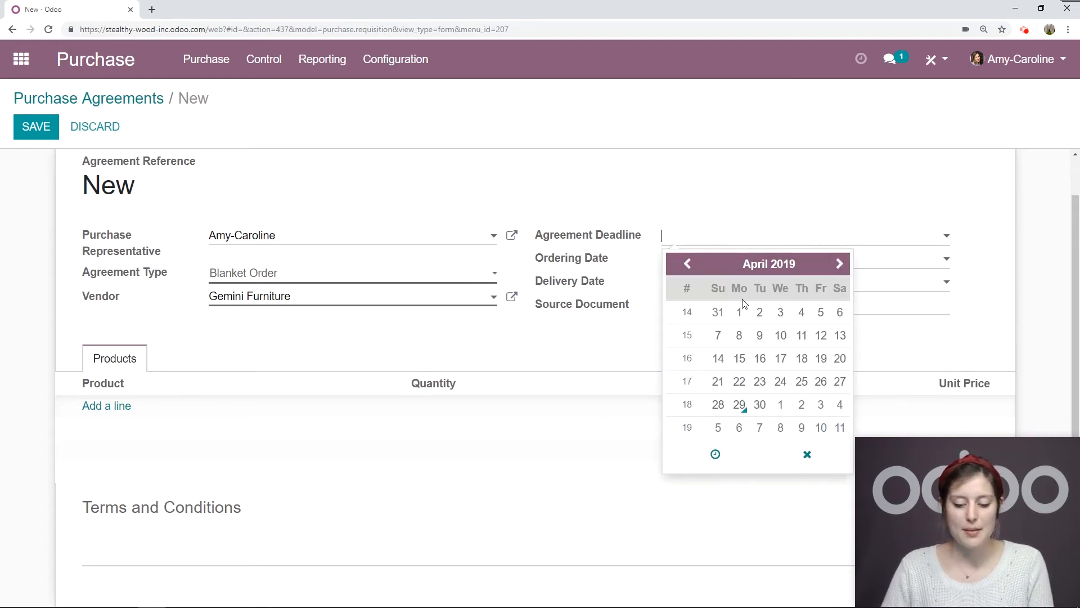
click(839, 263)
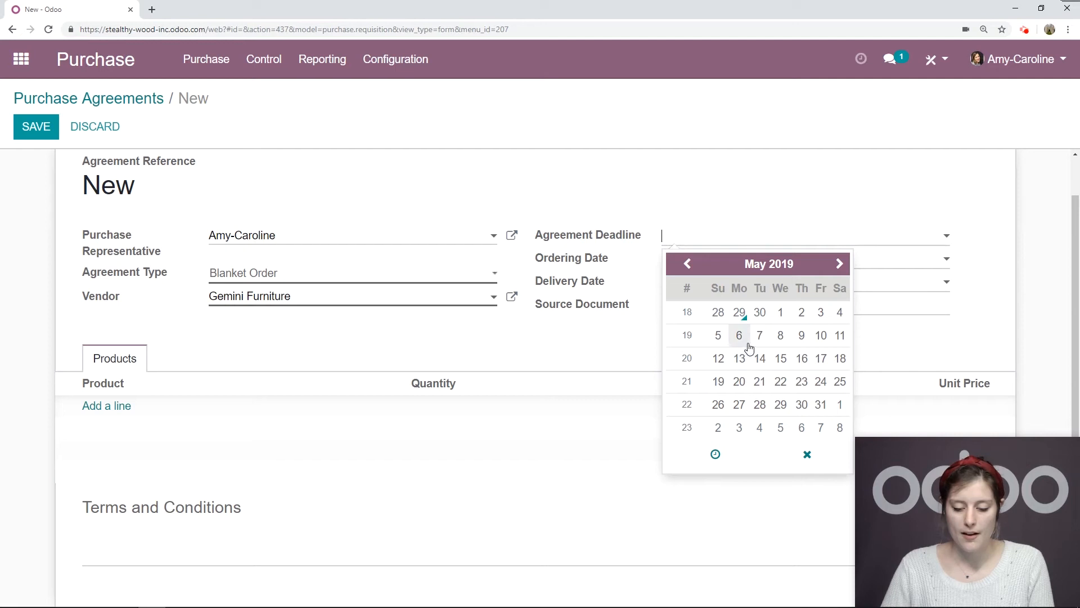
click(780, 405)
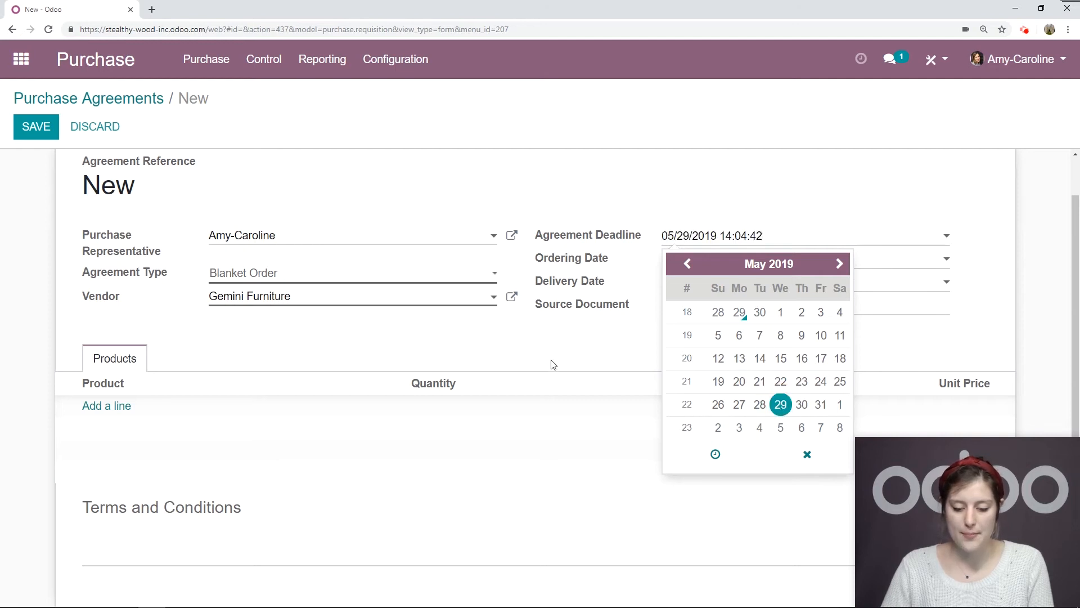
click(552, 363)
Add a product line for [FURN_8855] Drawer with quantity 100 and unit price 8
click(95, 406)
text(dr)
click(208, 432)
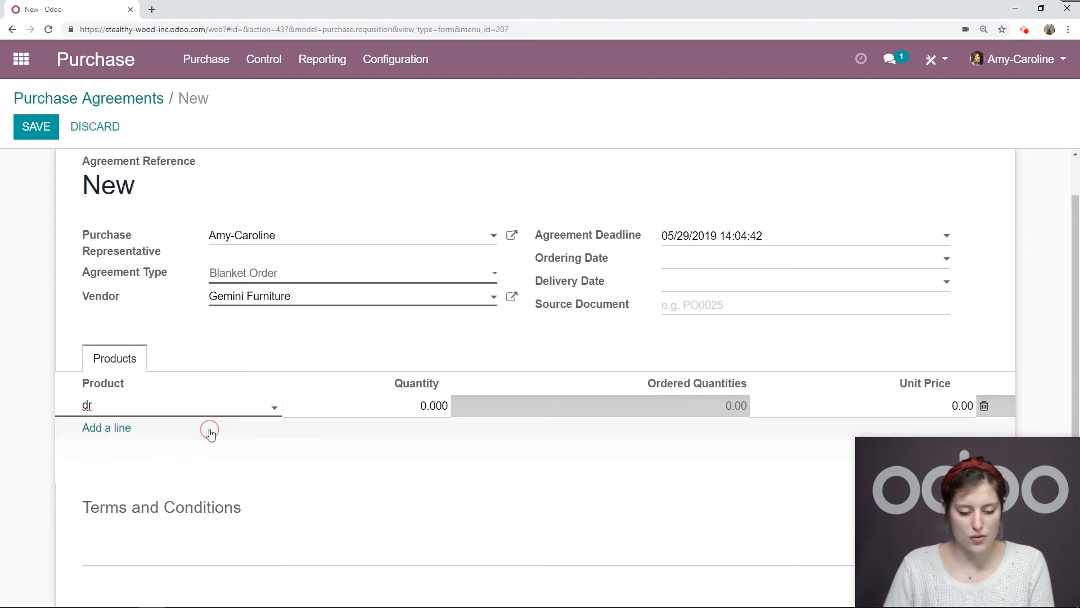
click(394, 404)
text(100)
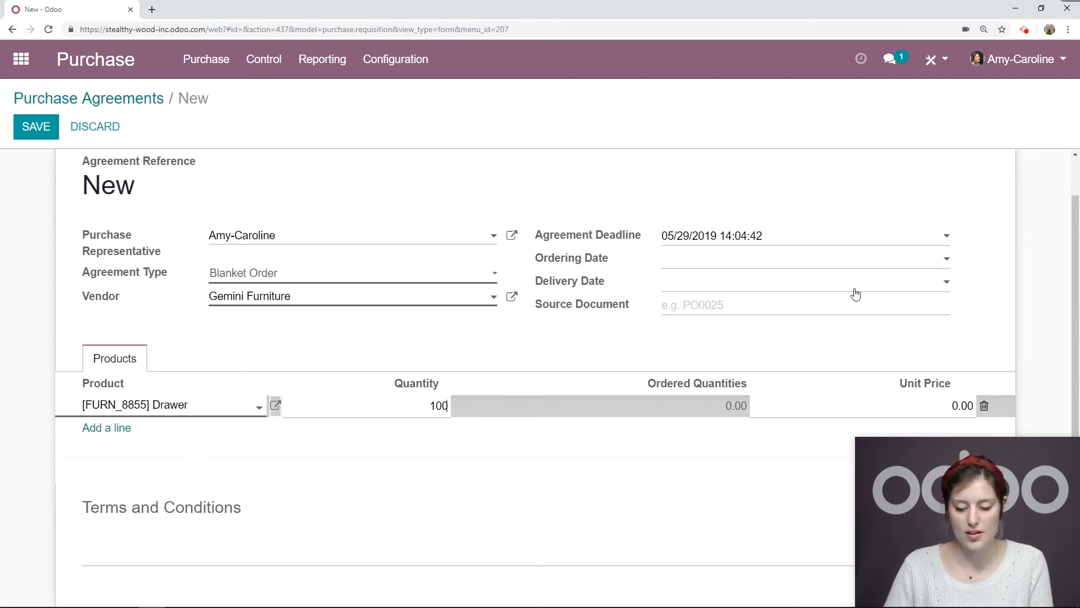
scroll(900, 281, down, 1)
key(Tab)
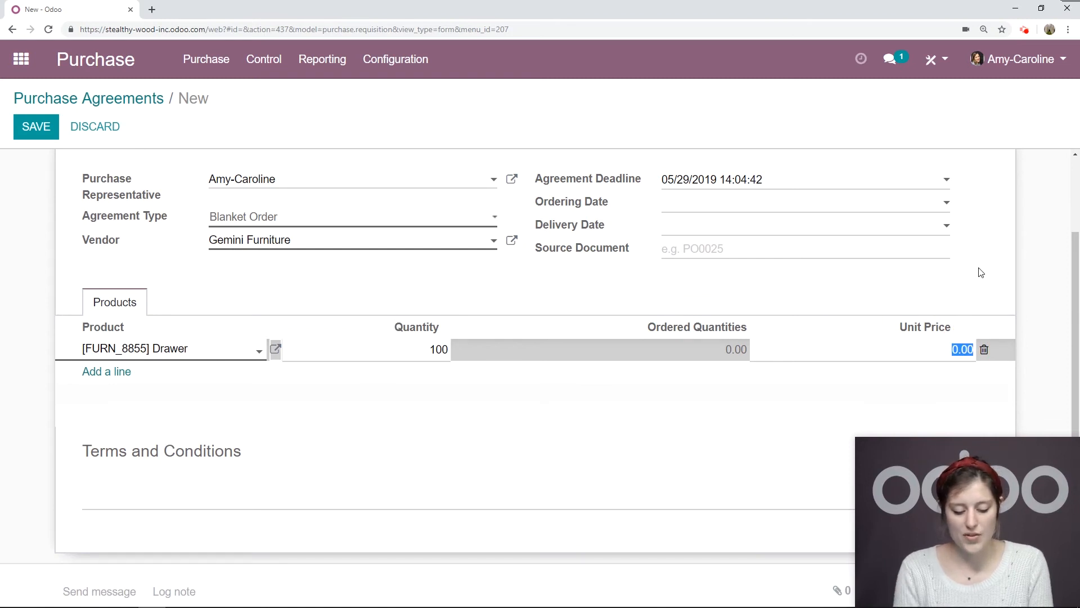
text(8)
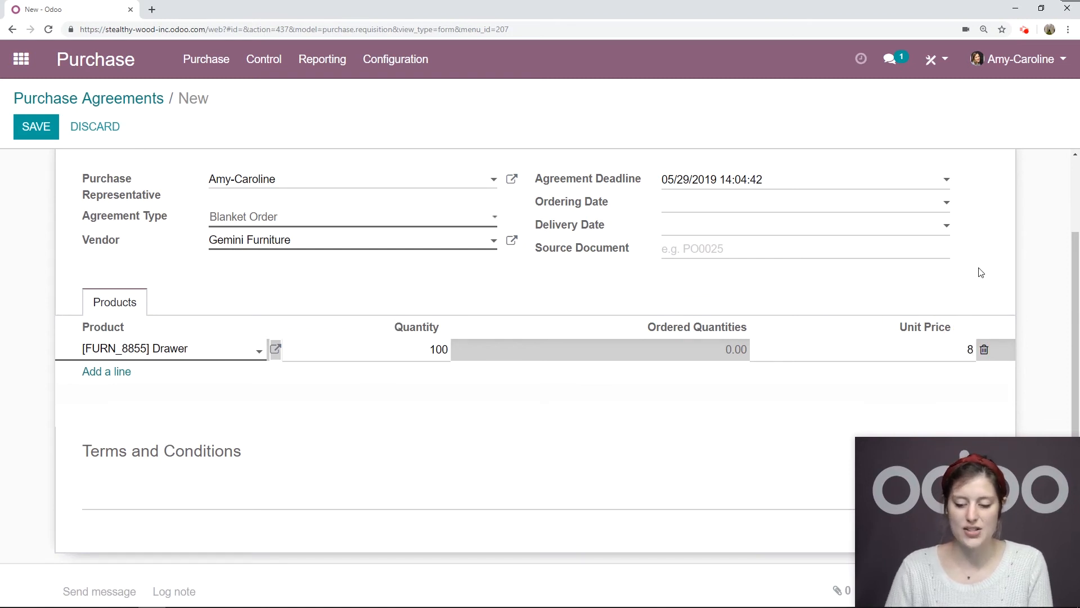
click(981, 272)
Save and confirm the blanket order agreement
scroll(931, 312, up, 2)
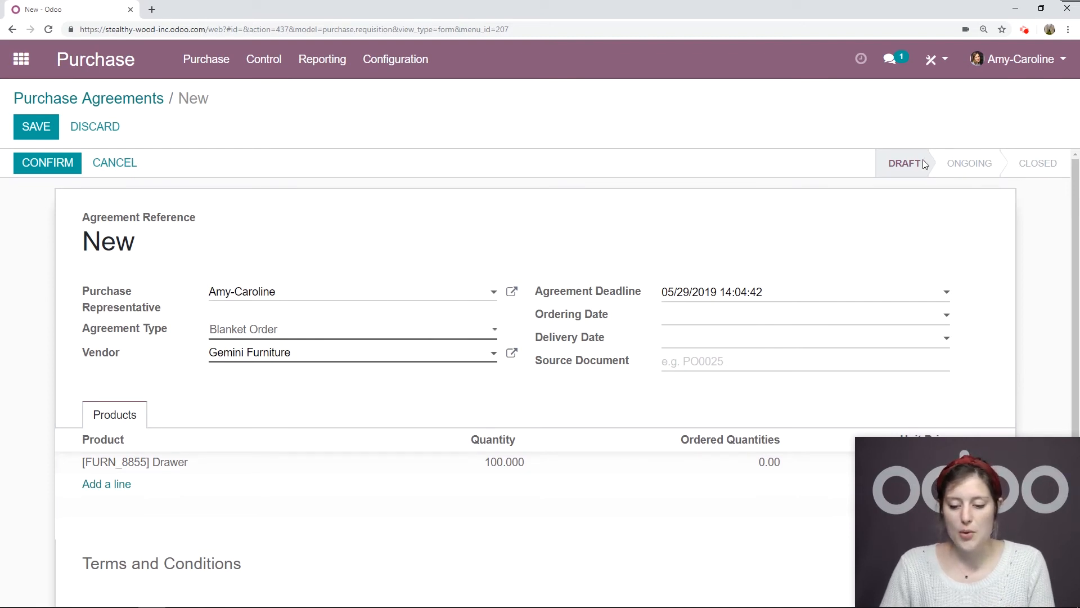
click(25, 128)
click(39, 166)
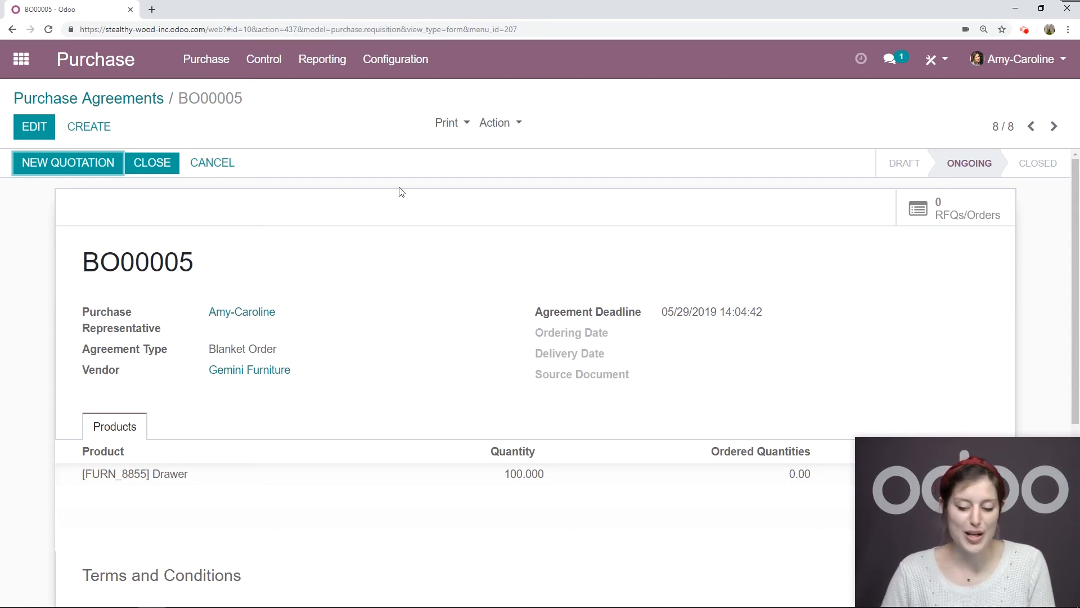
Create a new quotation from the blanket order for 15 Drawers and confirm it as a purchase order
click(72, 166)
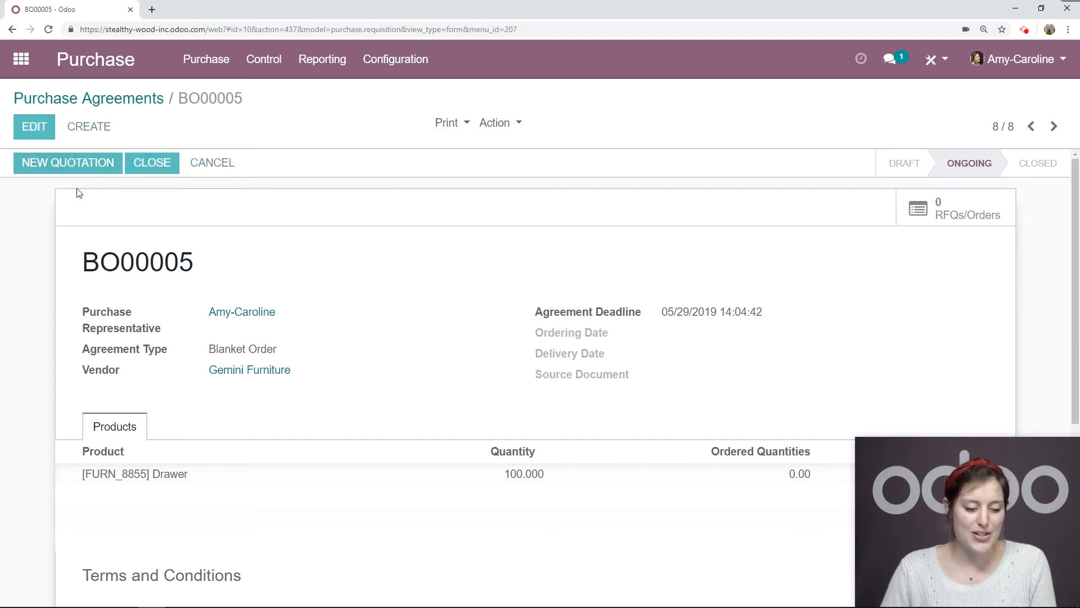
scroll(484, 304, down, 2)
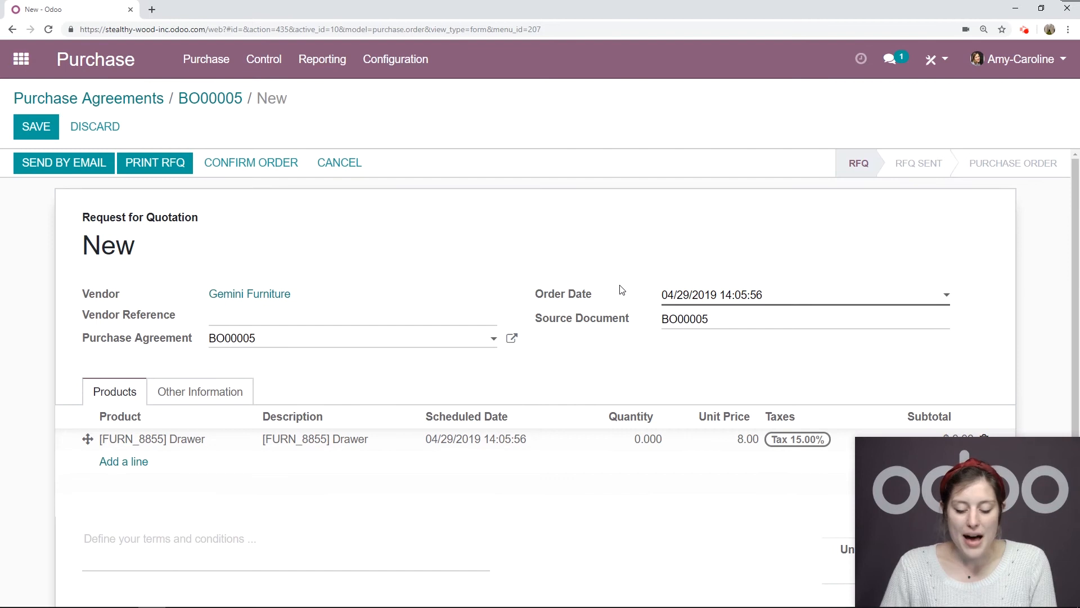
scroll(622, 290, down, 2)
click(647, 326)
text(15)
scroll(56, 227, up, 2)
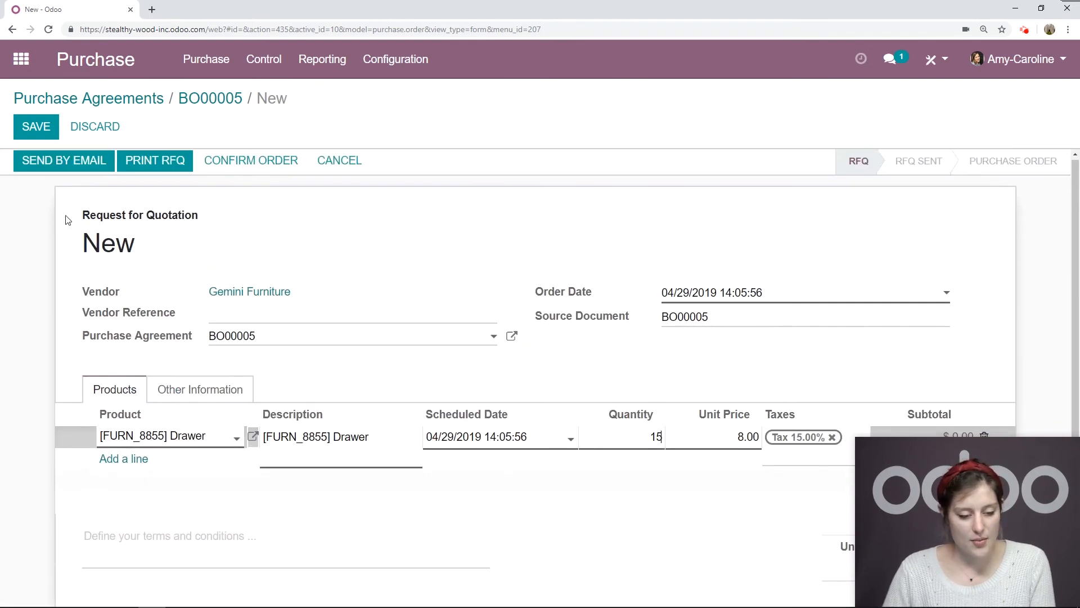
click(45, 122)
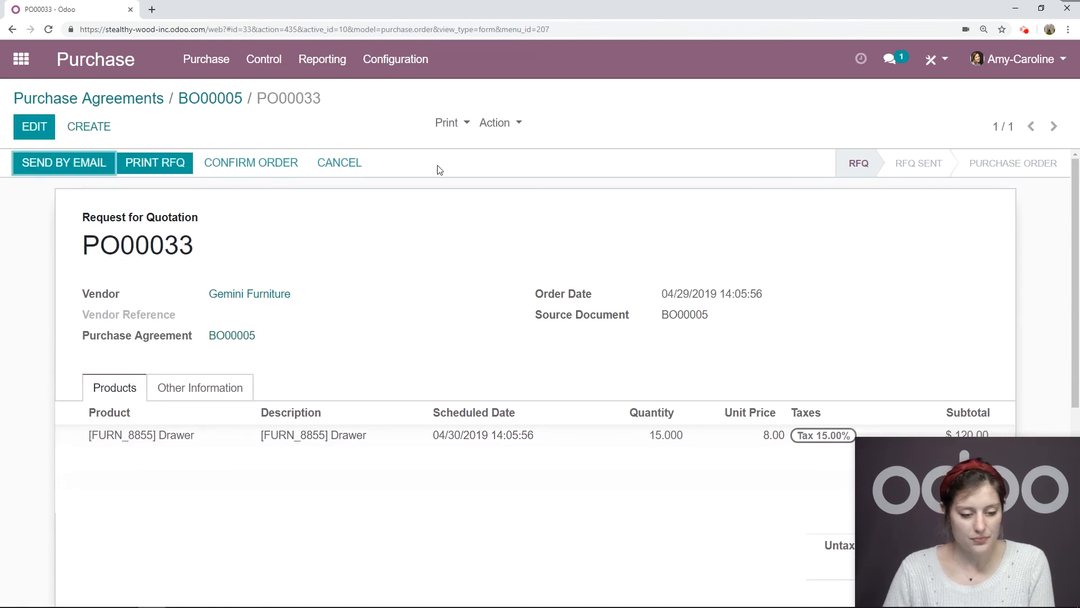
click(239, 164)
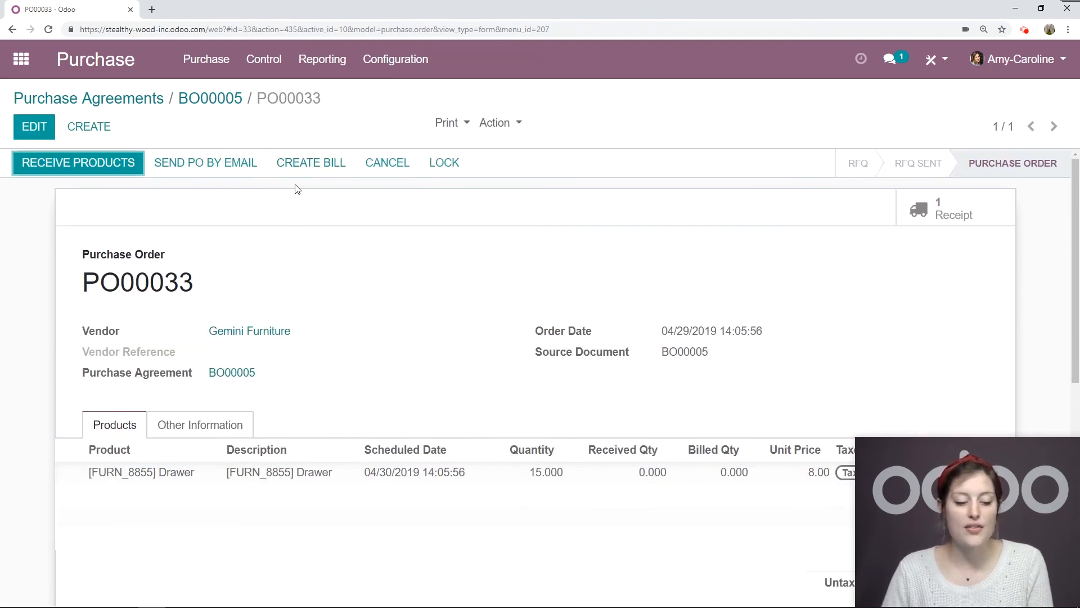
Check the blanket order's ordered quantities and its list of linked RFQs and orders
click(231, 101)
scroll(834, 250, down, 3)
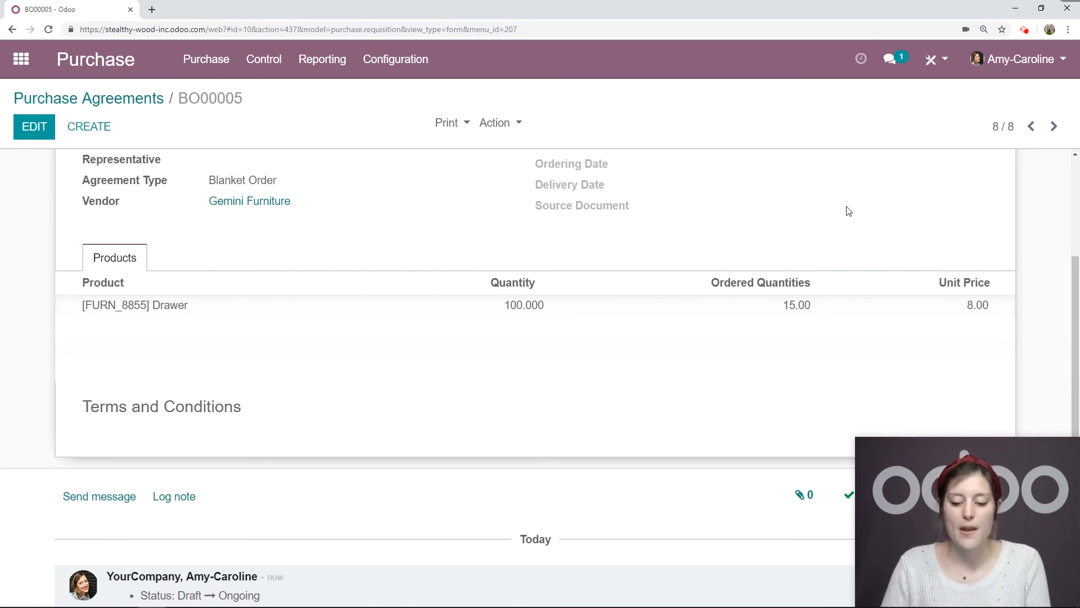
scroll(848, 213, up, 3)
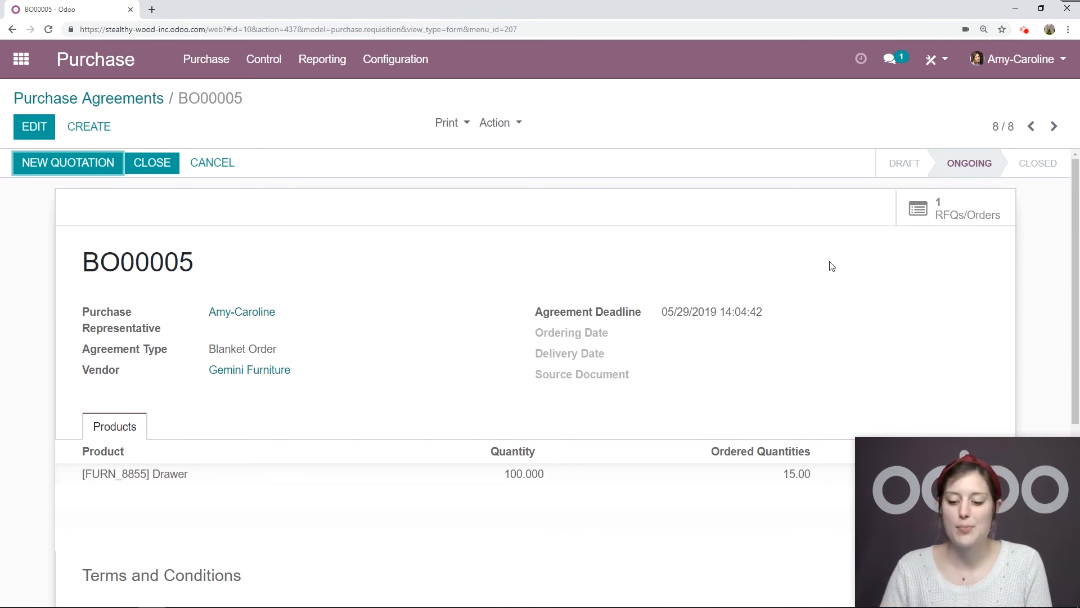
click(973, 215)
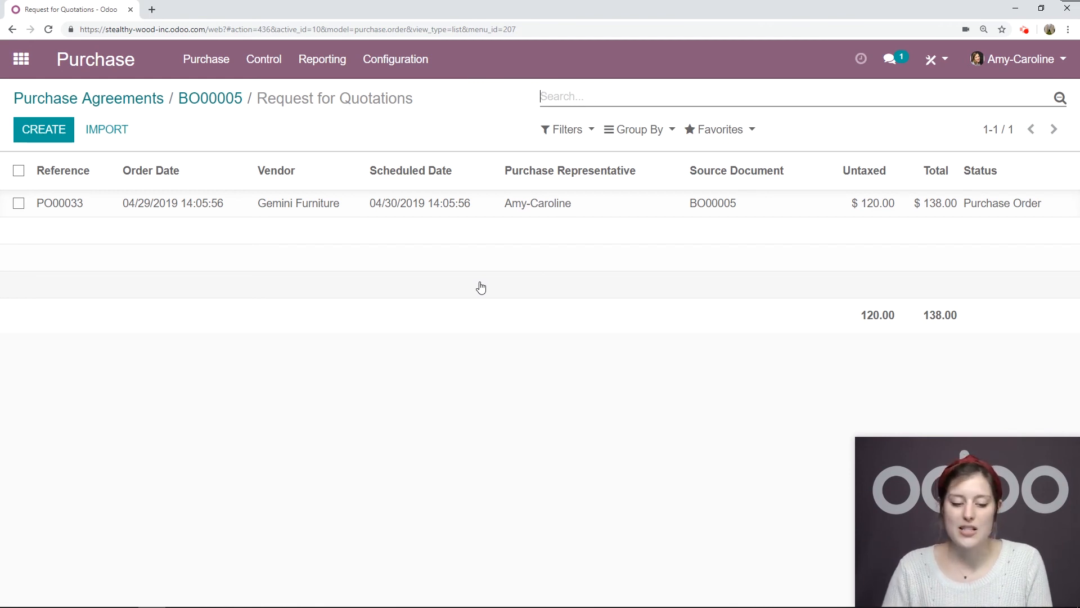
click(203, 105)
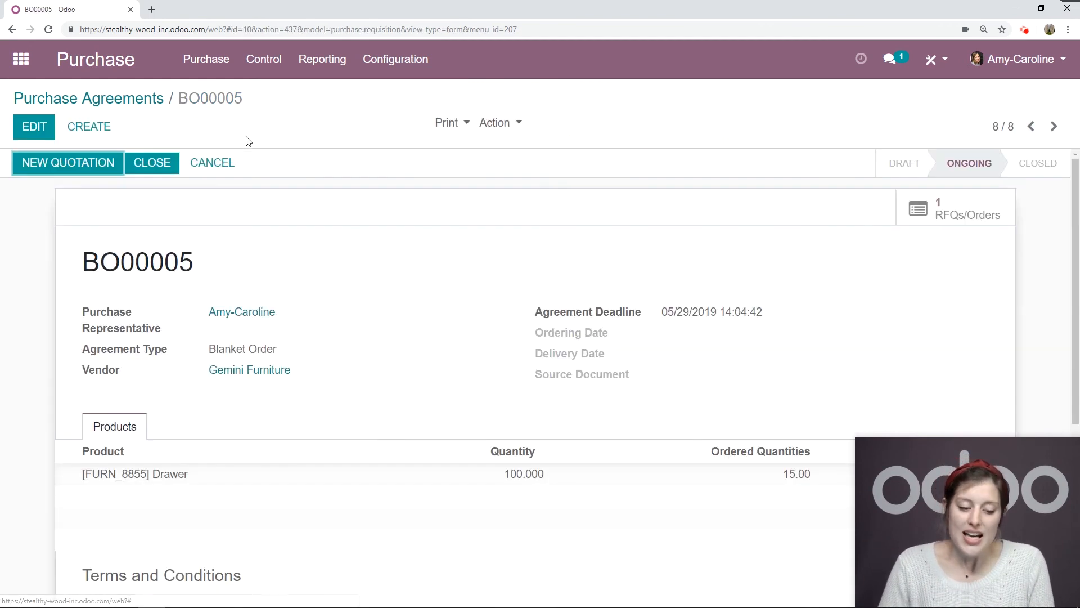
Open the Drawer product from the agreement's product line and examine the vendor prices in its purchase information
scroll(394, 304, down, 2)
click(197, 367)
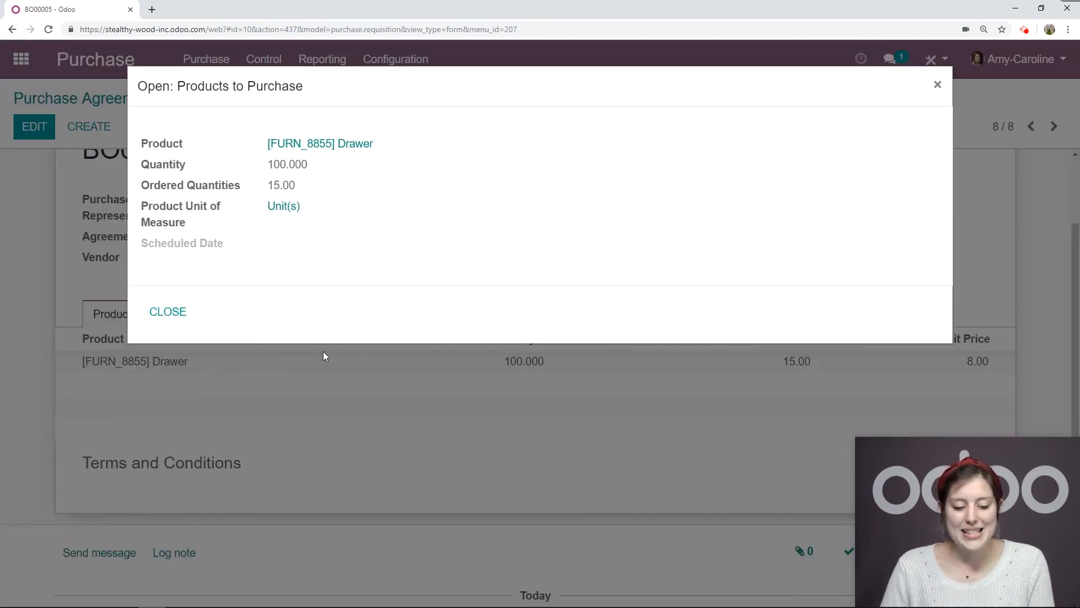
click(349, 145)
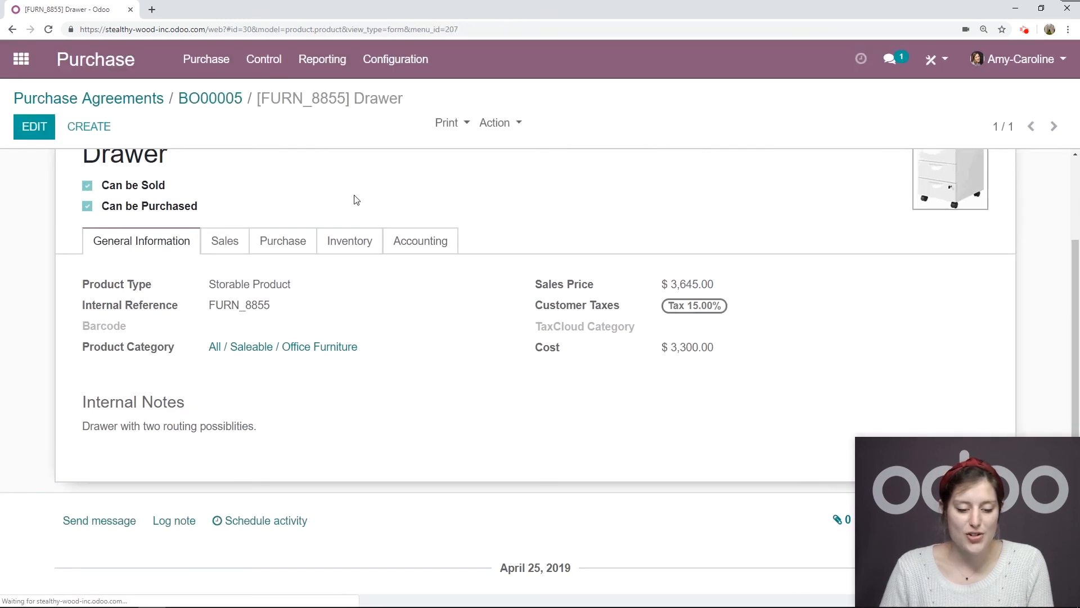
click(301, 242)
scroll(746, 227, down, 1)
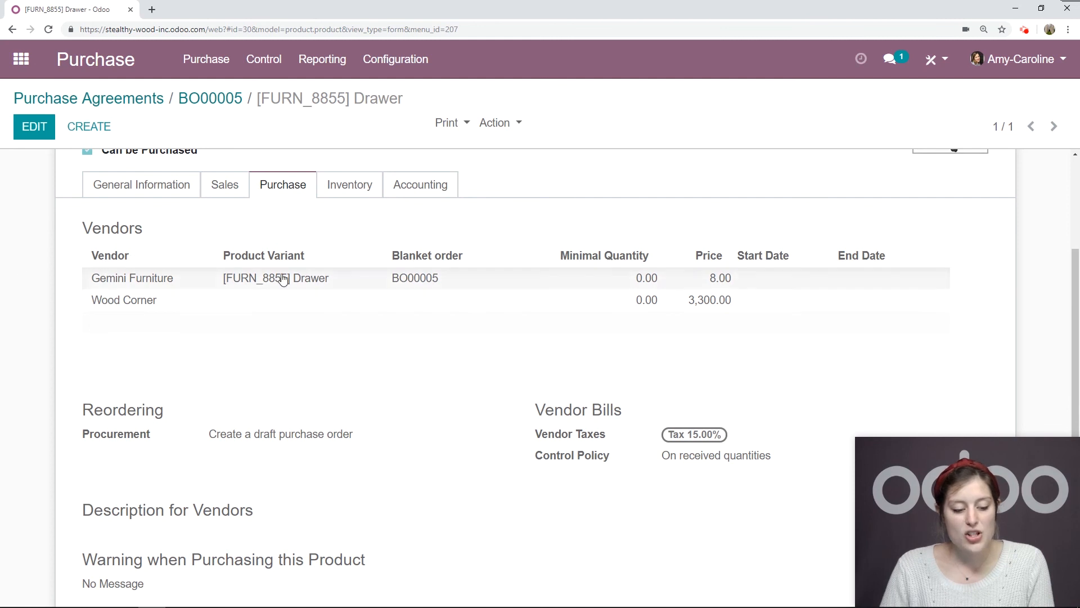
scroll(173, 255, up, 2)
scroll(640, 261, down, 1)
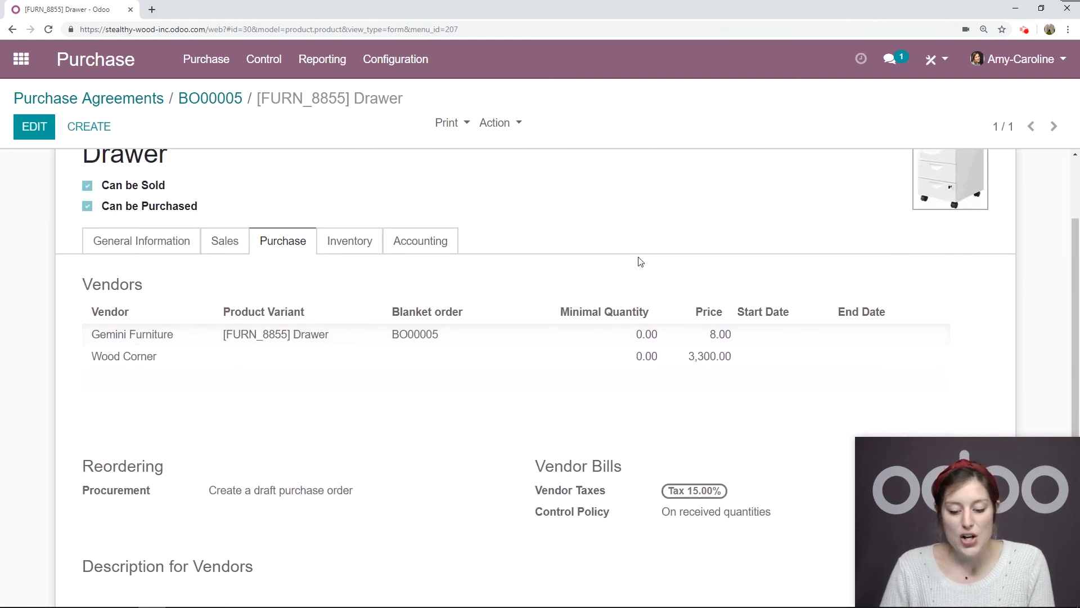